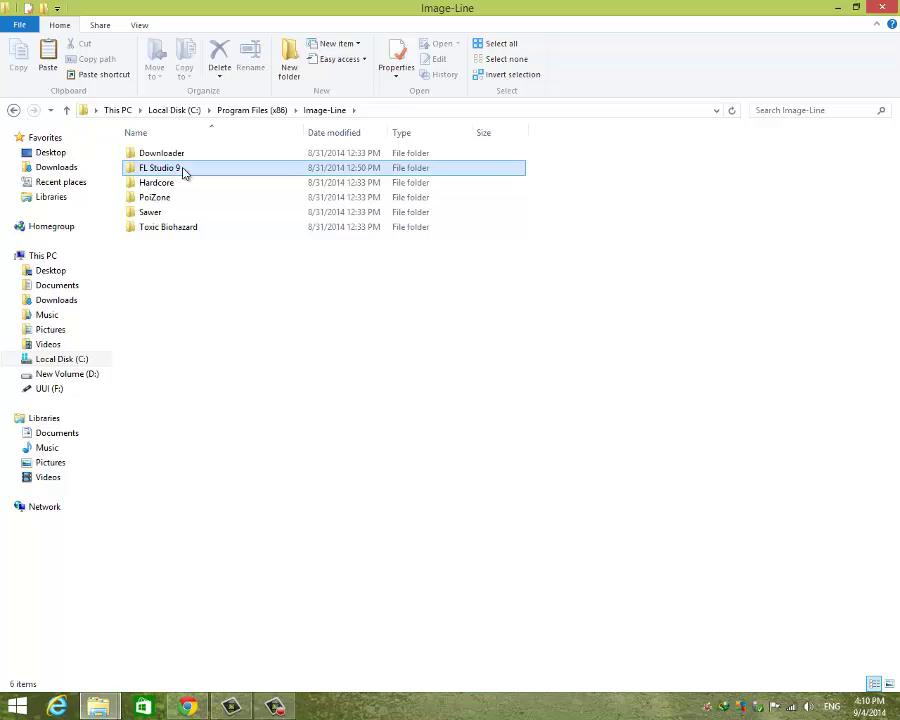
# - Open the Soundfonts folder under FL Studio 9\Data\Patches and display its full path
pyautogui.doubleClick(179, 172)
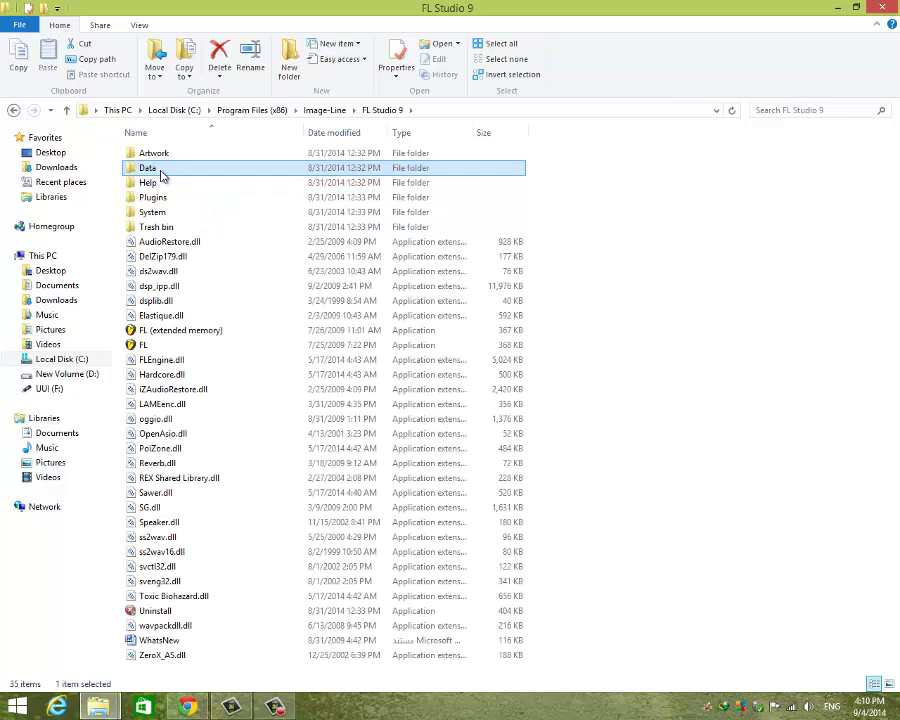
pyautogui.doubleClick(161, 172)
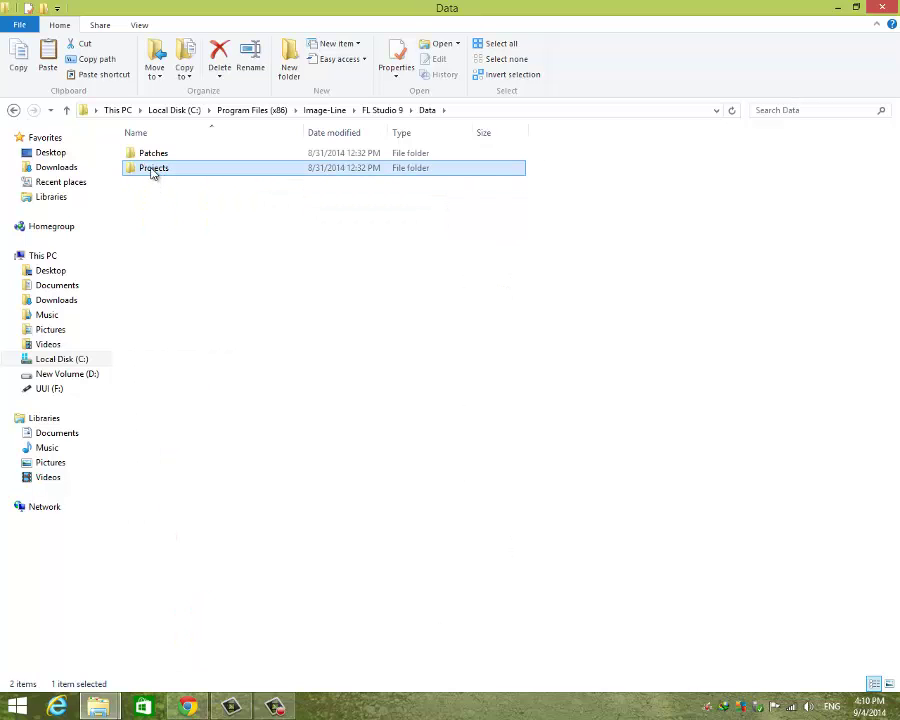
pyautogui.doubleClick(157, 156)
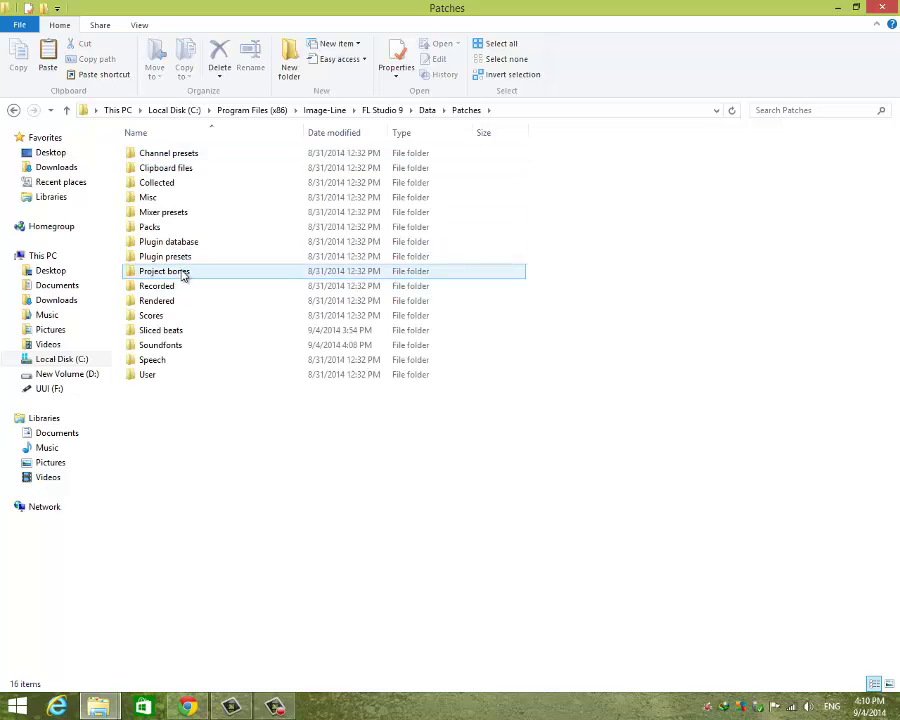
pyautogui.doubleClick(194, 350)
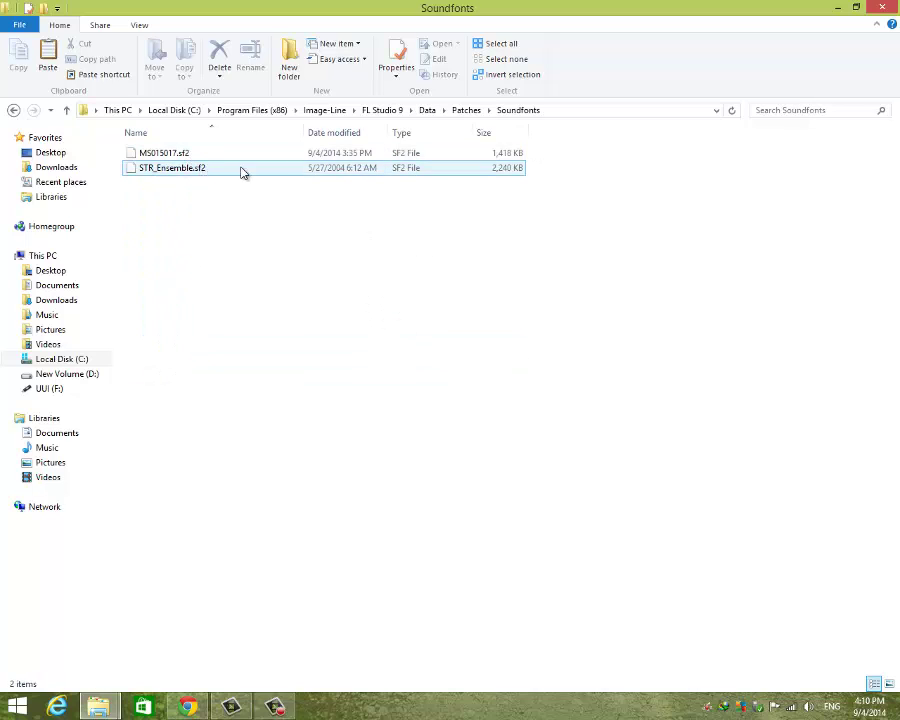
pyautogui.click(584, 110)
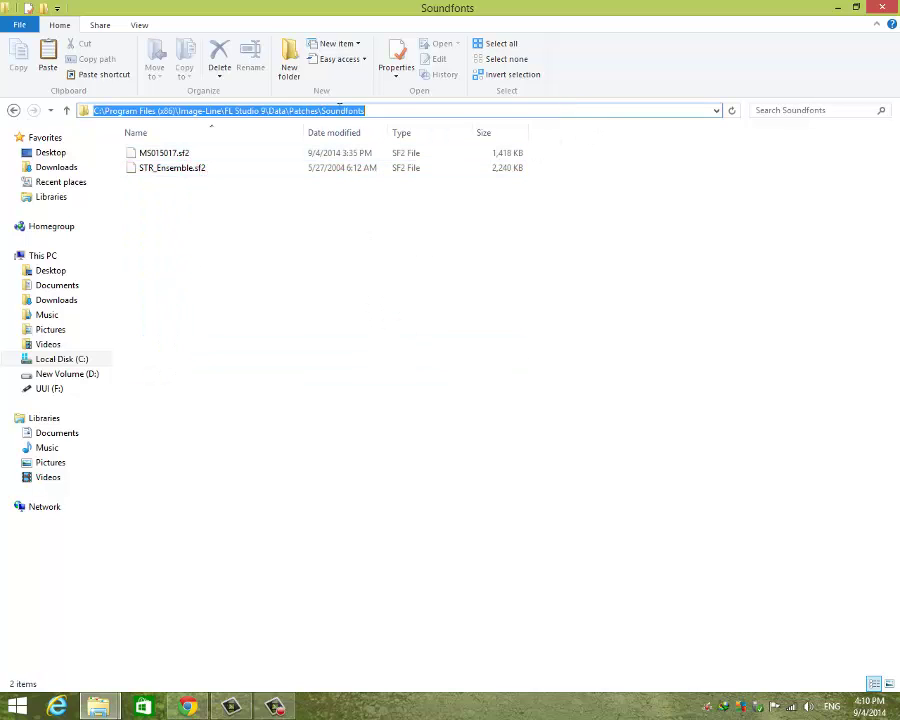
pyautogui.click(394, 112)
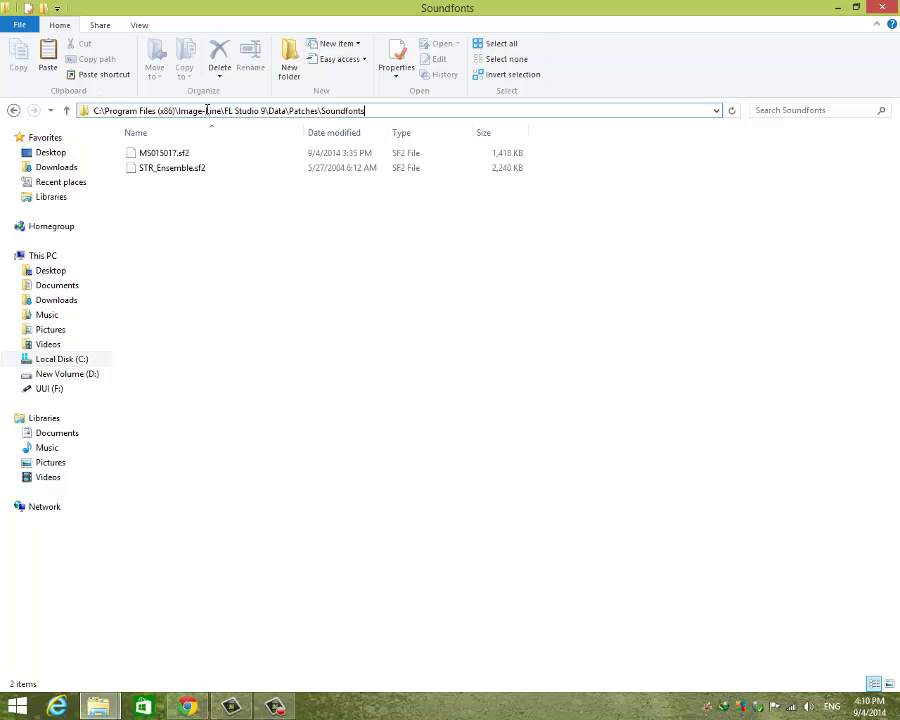
# - Paste the copied mijwiz.sf2 file into the Soundfonts folder
pyautogui.rightClick(201, 203)
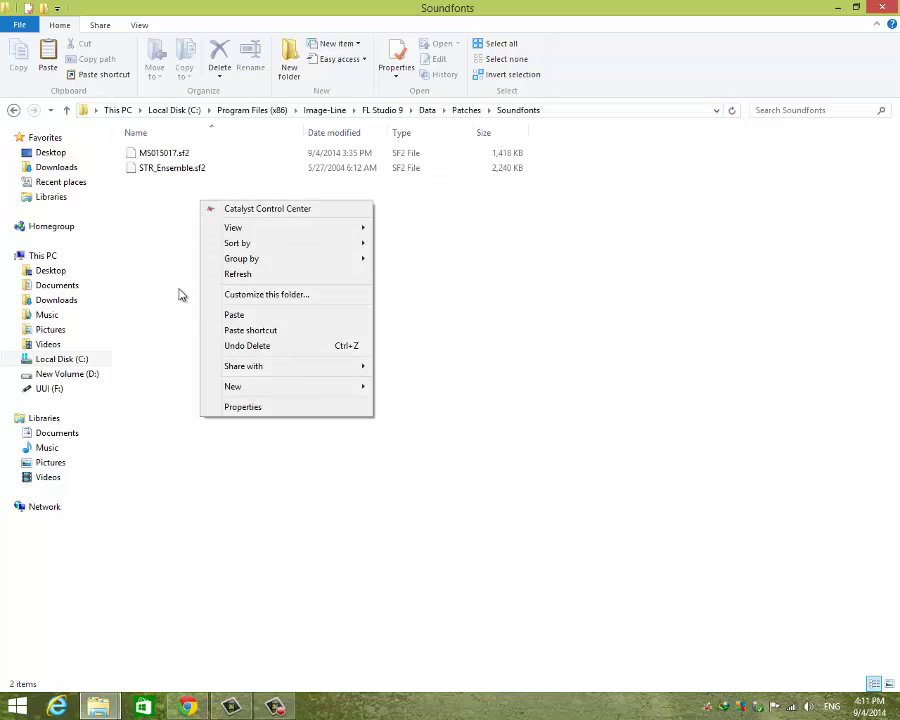
pyautogui.click(233, 315)
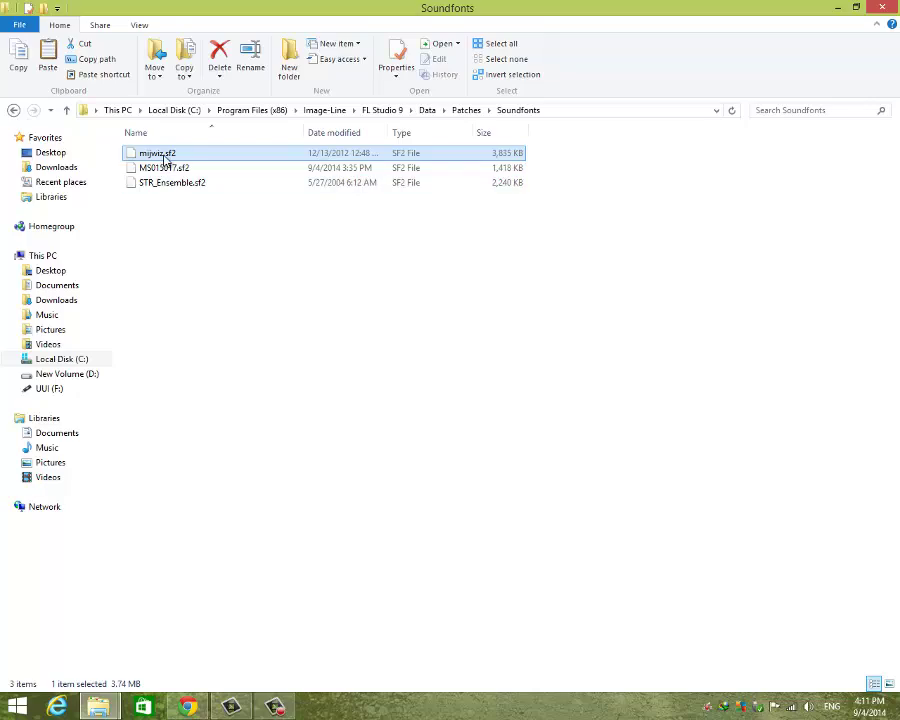
pyautogui.click(251, 330)
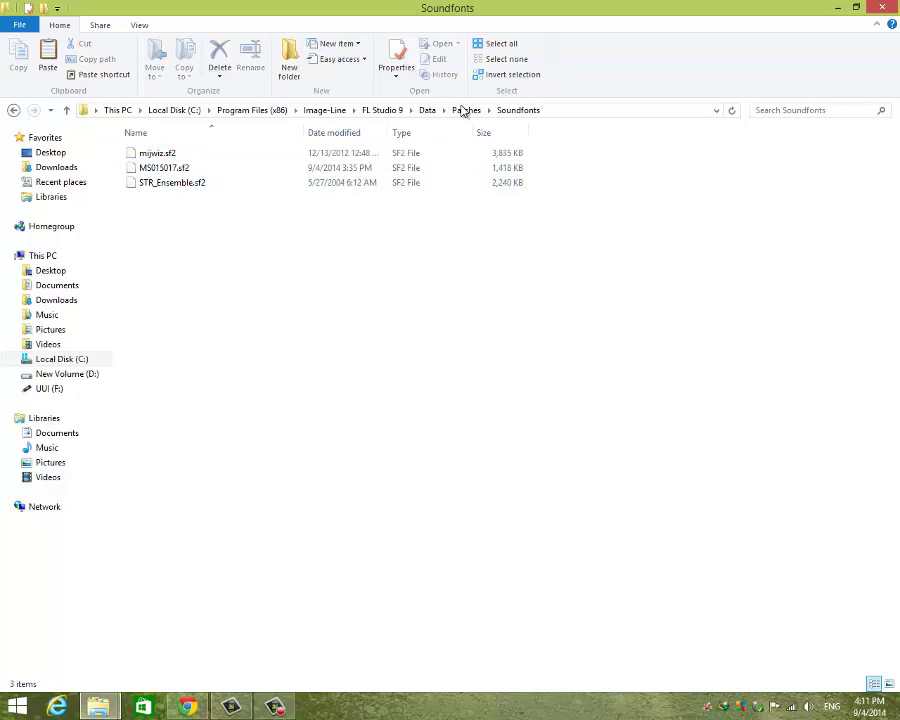
# - Minimize the open windows and launch FL Studio 9 from the desktop
pyautogui.click(838, 7)
pyautogui.click(838, 7)
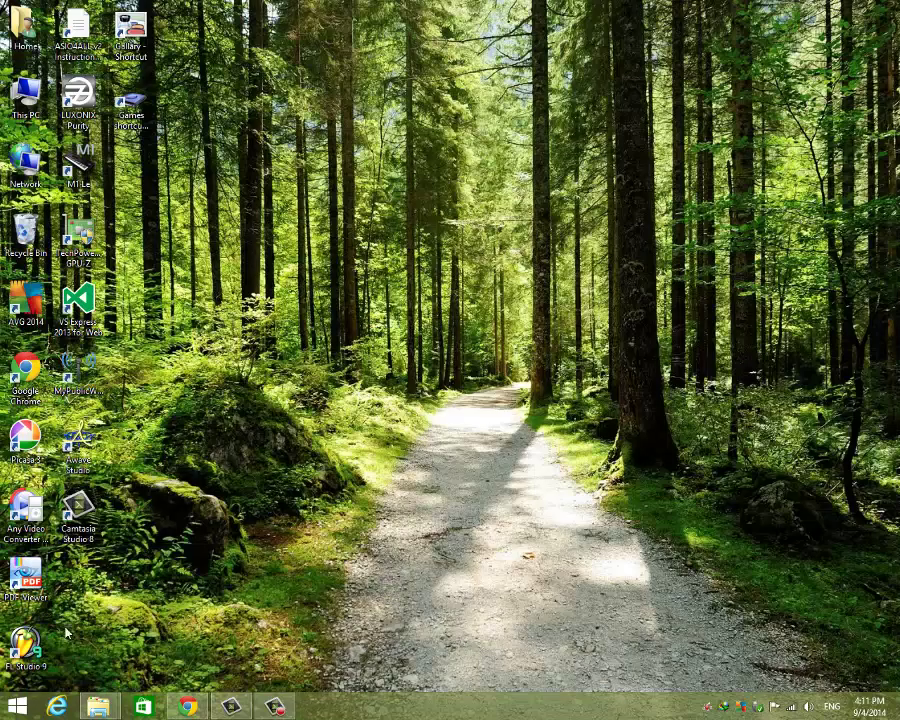
pyautogui.doubleClick(25, 645)
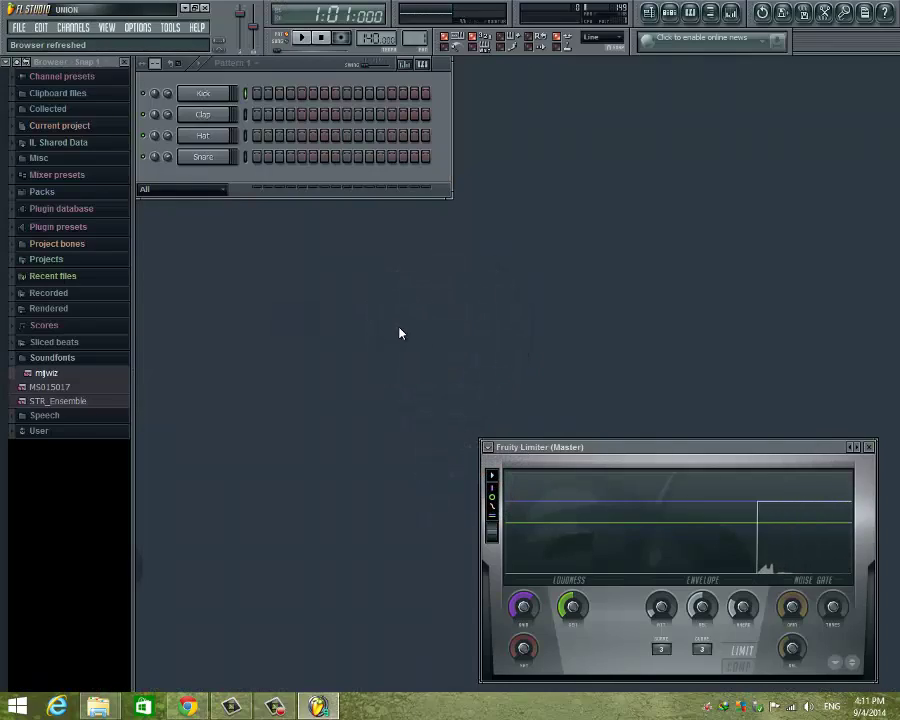
# - Load the mijwiz soundfont from the Soundfonts folder into a new channel
pyautogui.click(58, 360)
pyautogui.click(58, 360)
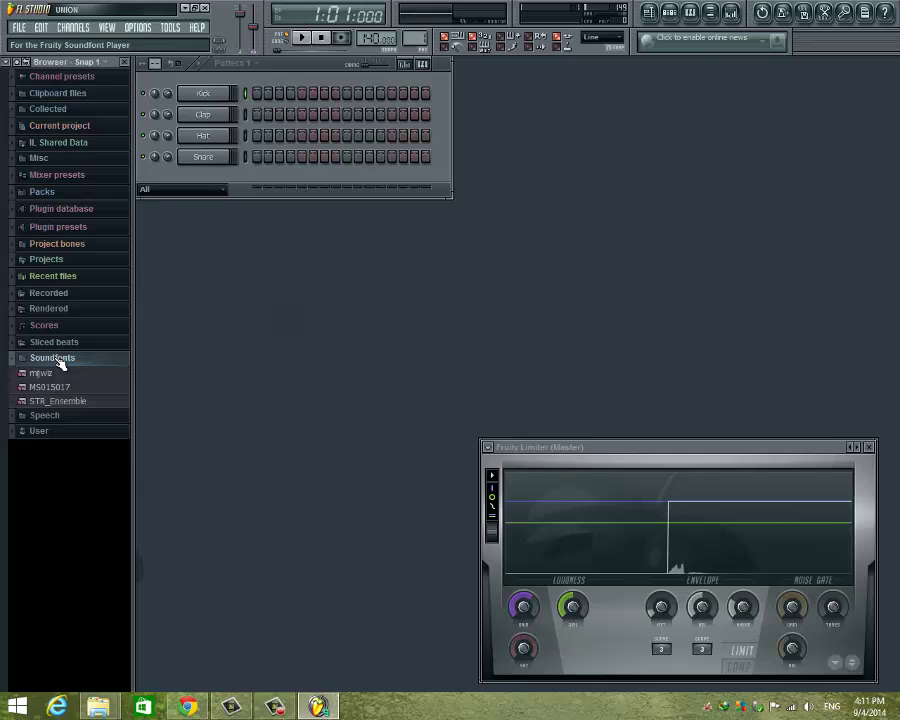
pyautogui.rightClick(42, 376)
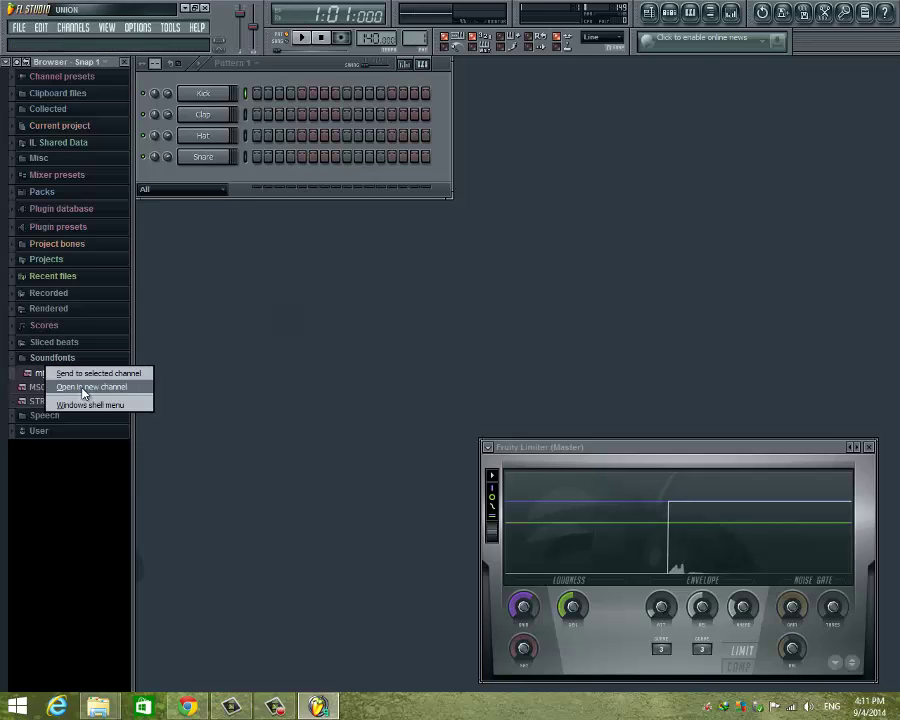
pyautogui.click(83, 388)
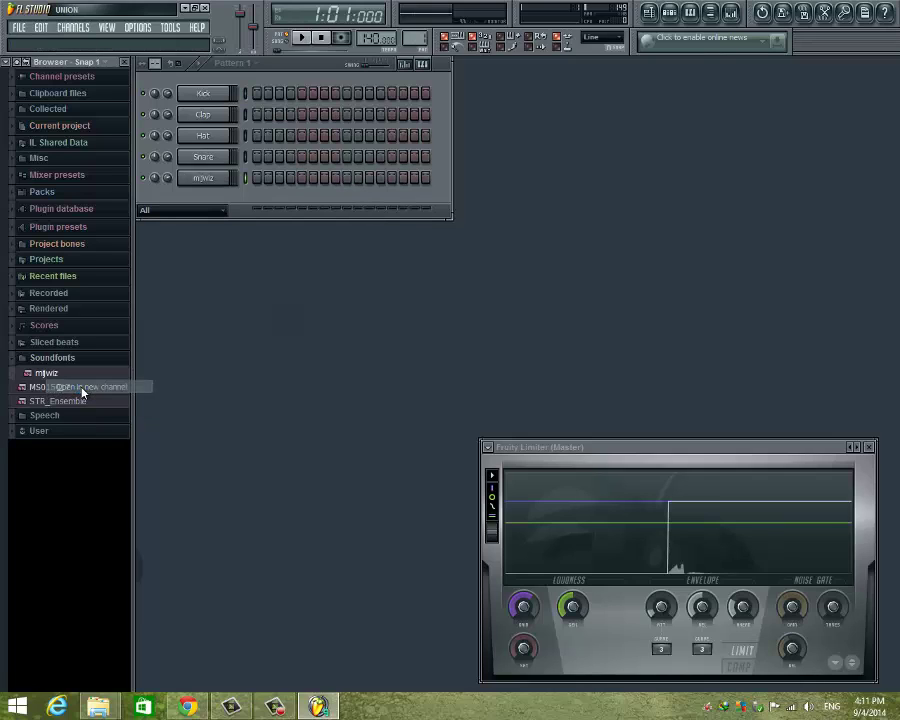
# - Start a Beat to slice import and browse to the Arab Percussion Loops folder inside Music
pyautogui.click(18, 27)
pyautogui.moveTo(72, 132)
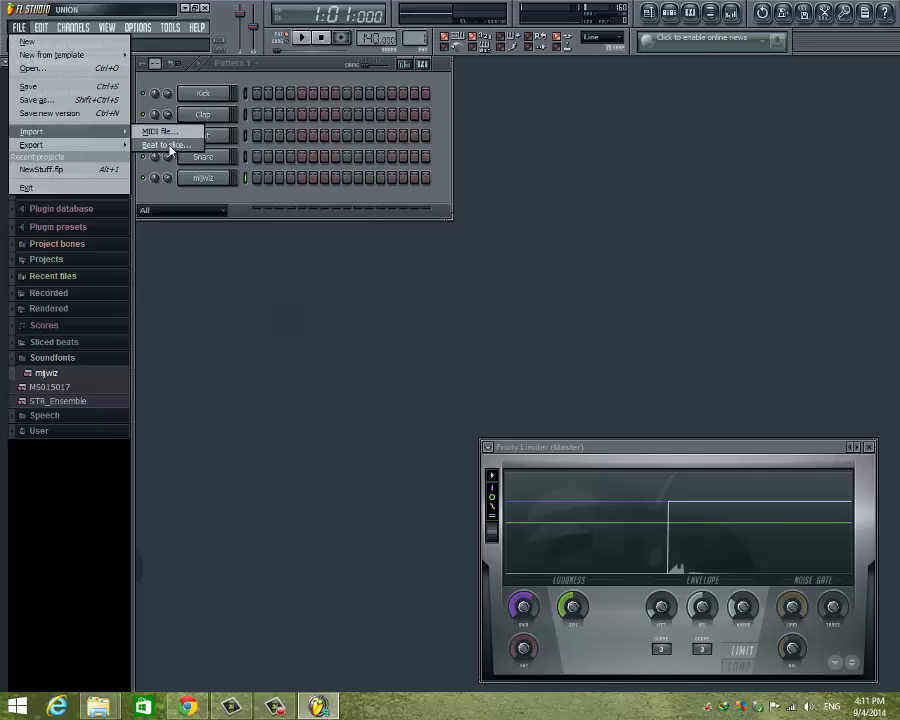
pyautogui.click(170, 145)
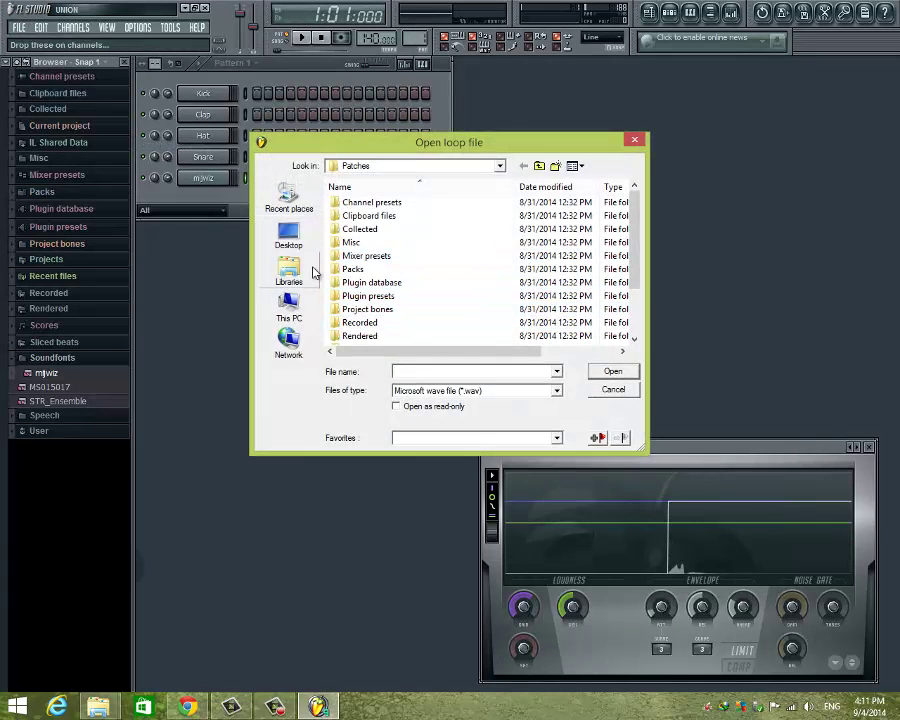
pyautogui.click(500, 167)
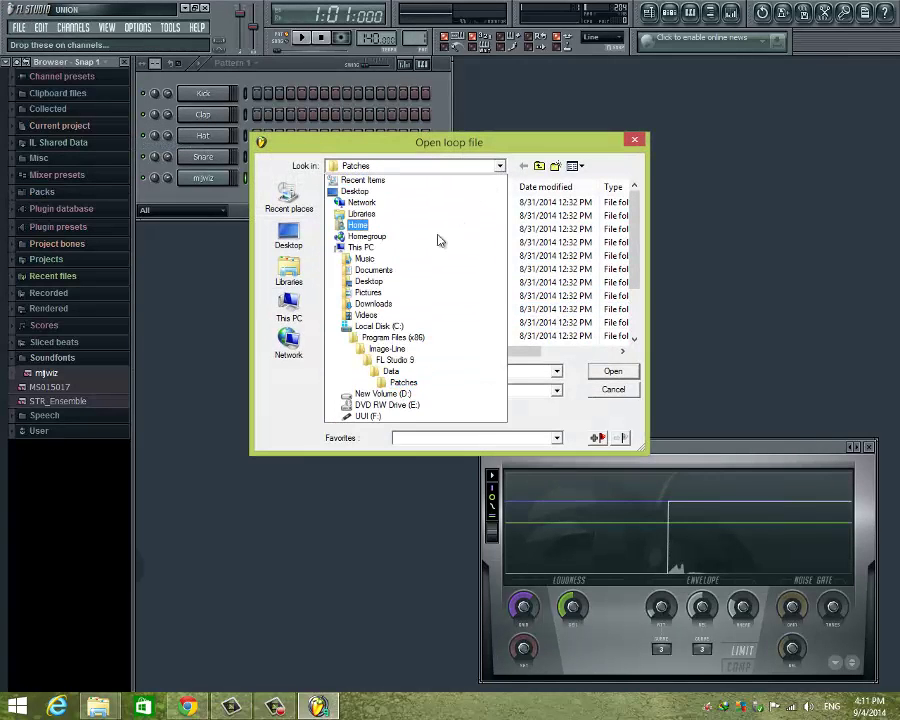
pyautogui.click(386, 260)
pyautogui.doubleClick(383, 203)
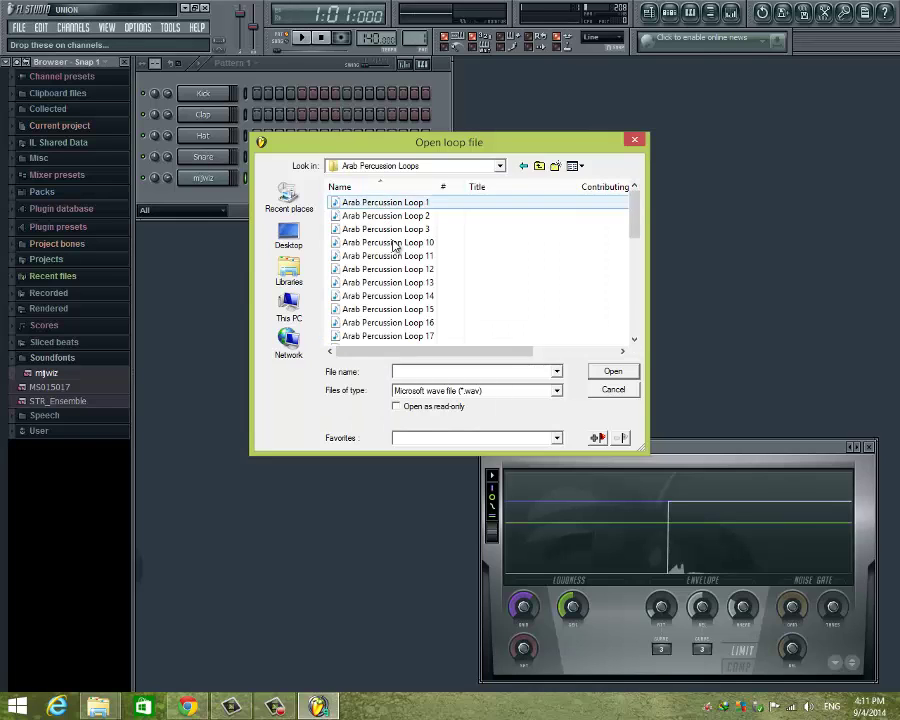
# - Preview Arab Percussion Loops 17, 20, 21 and 22, and select Arab Percussion Loop 23
pyautogui.click(438, 336)
pyautogui.scroll(-2, 467, 316)
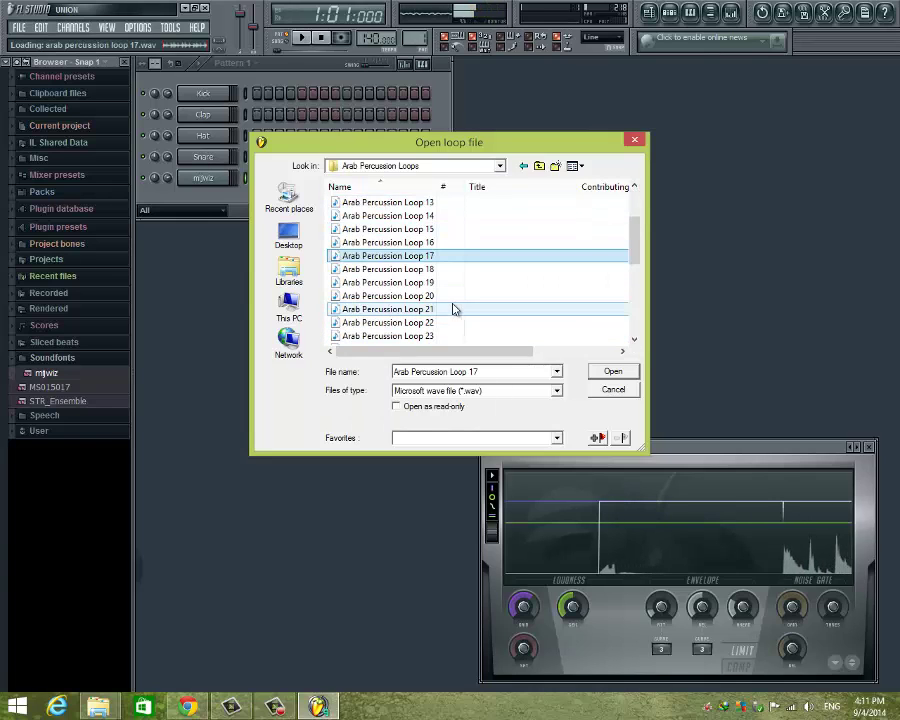
pyautogui.click(436, 296)
pyautogui.click(430, 310)
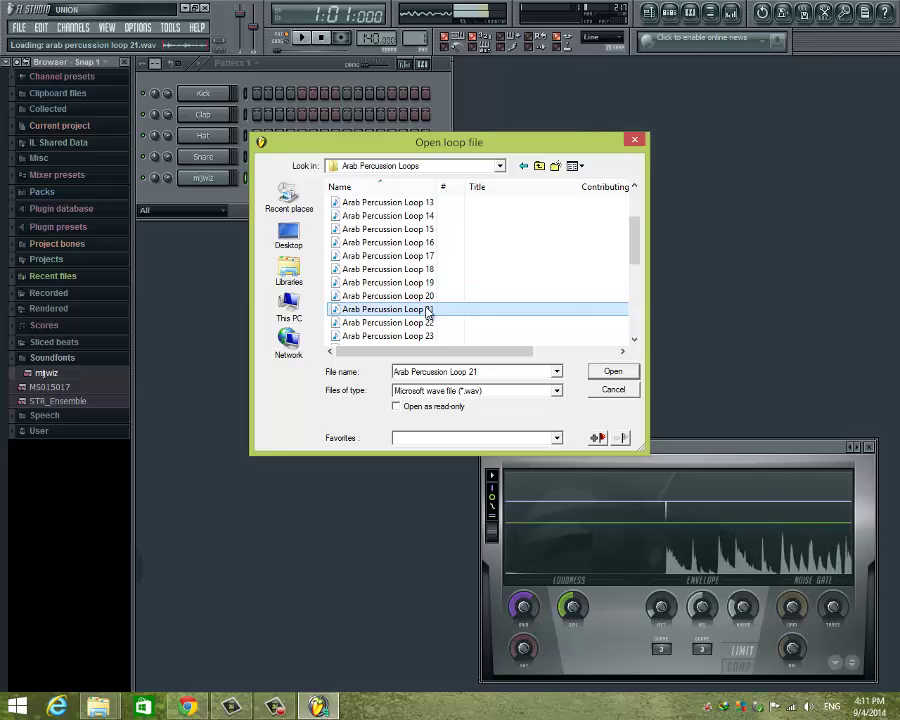
pyautogui.click(426, 324)
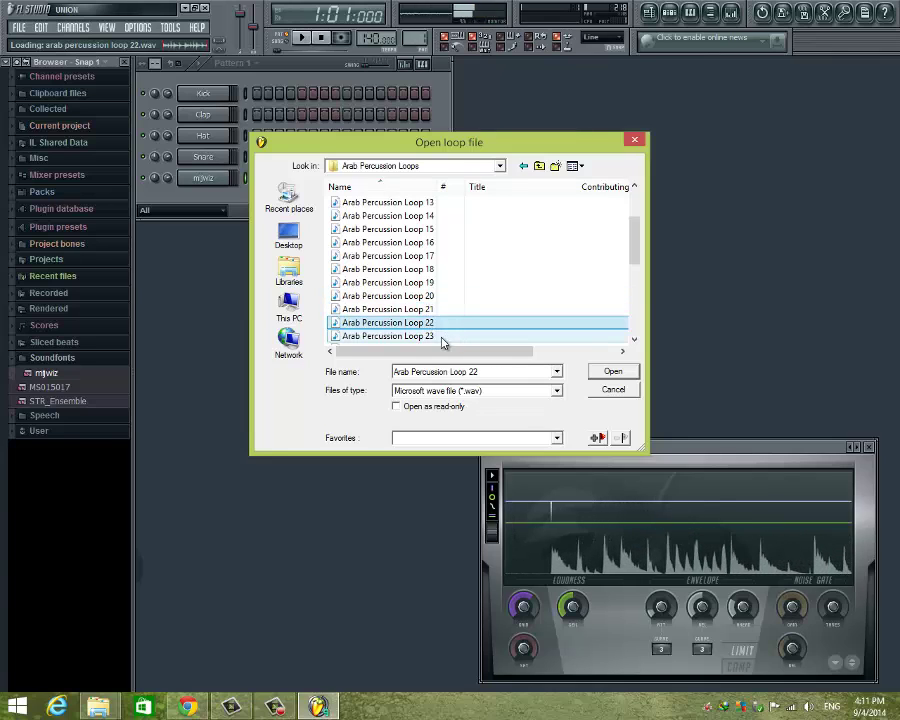
pyautogui.click(444, 337)
pyautogui.scroll(-1, 470, 312)
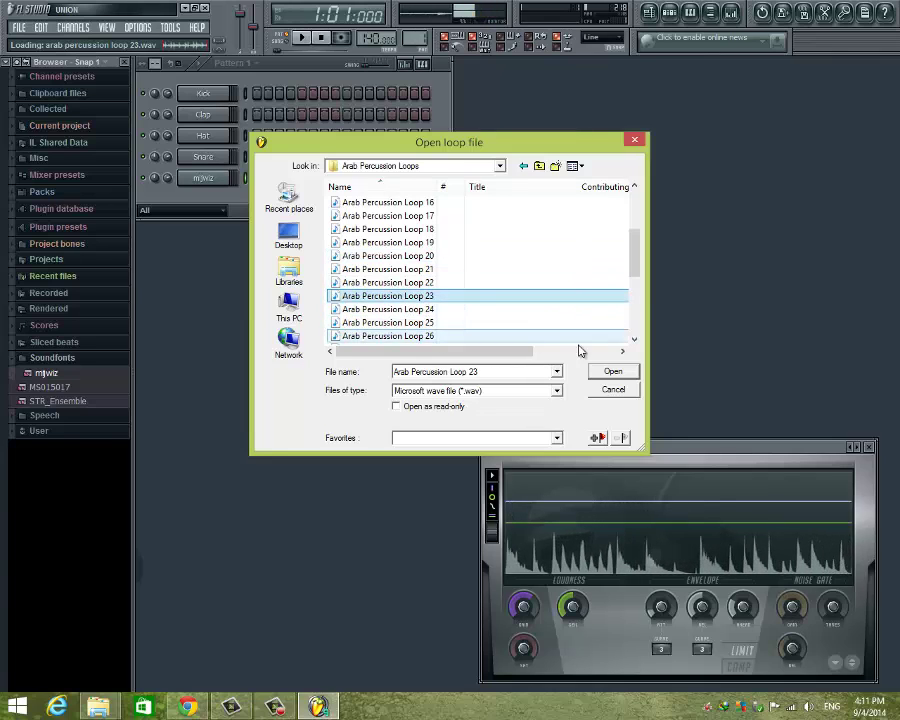
# - Import the selected loop into the current project as layered sampler channels, storing its slices in the Sliced beats folder
pyautogui.click(612, 371)
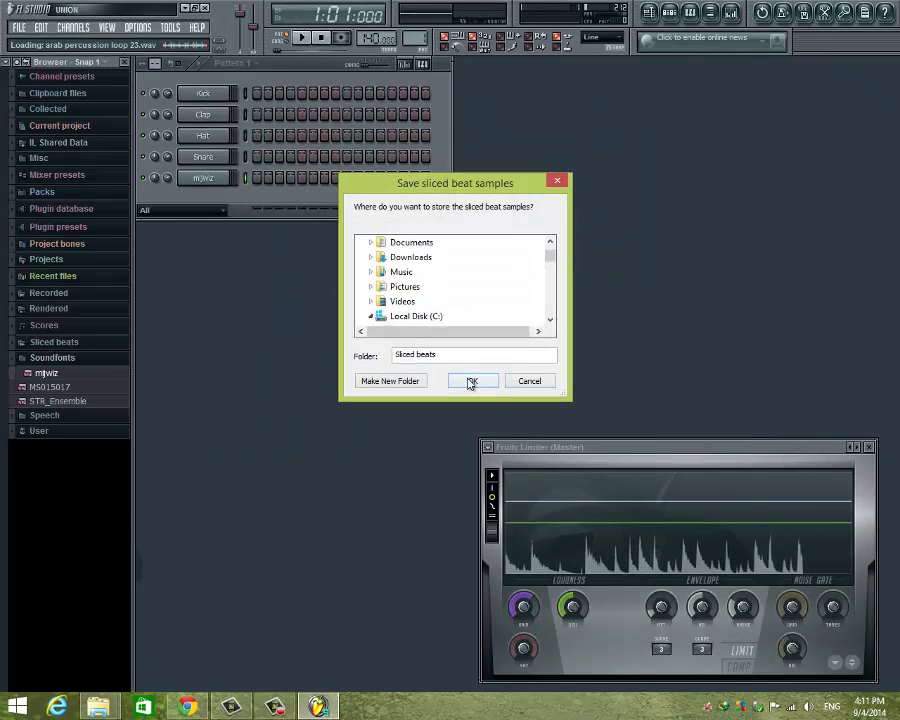
pyautogui.click(470, 380)
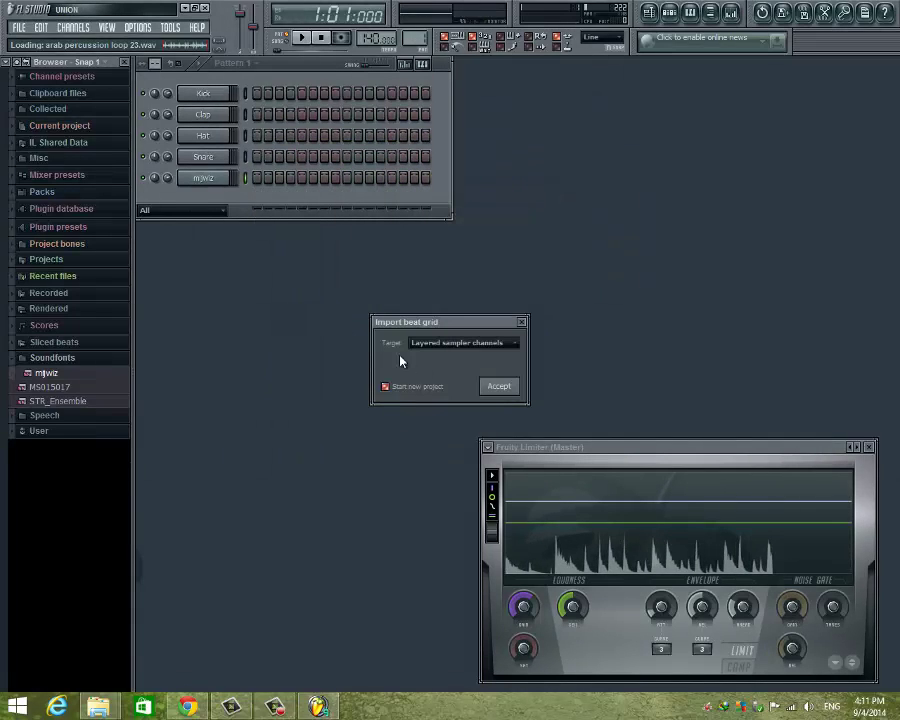
pyautogui.click(499, 387)
# - Show all channels, then open the mijwiz channel settings and place that window above the Fruity Limiter
pyautogui.click(195, 190)
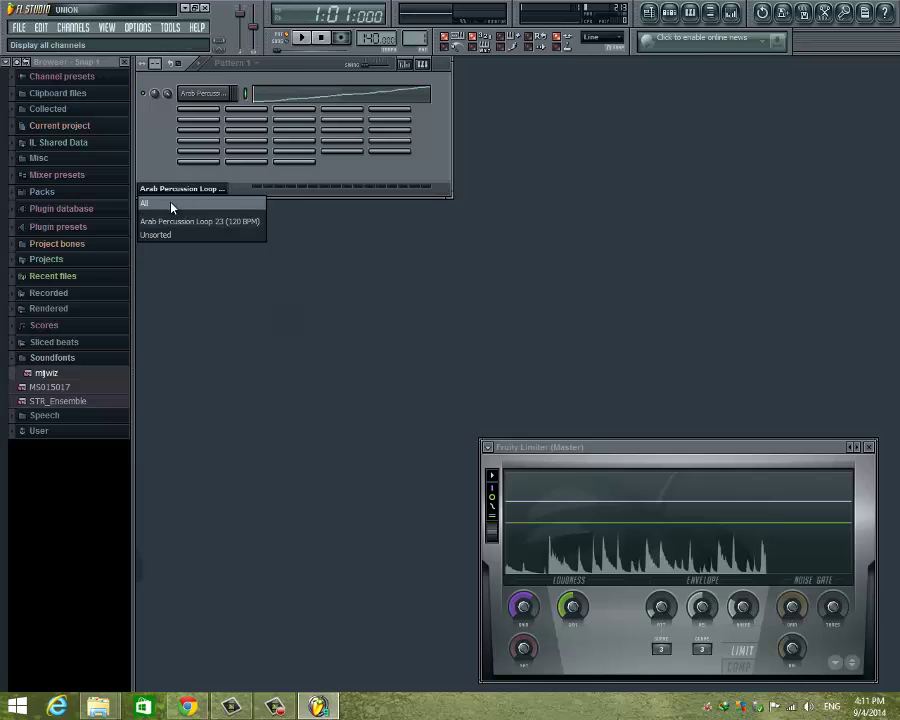
pyautogui.click(171, 204)
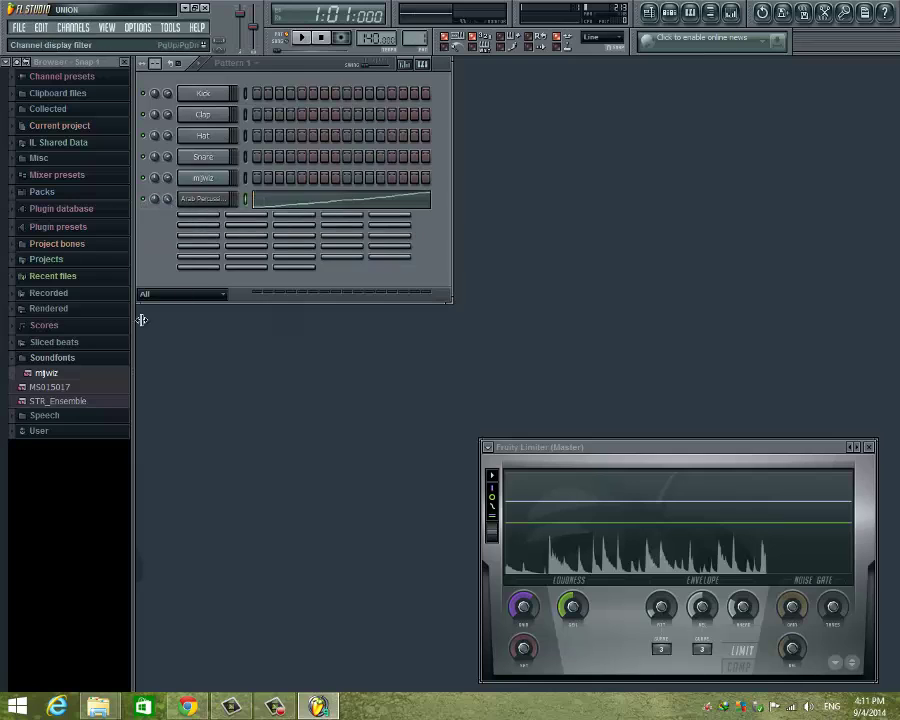
pyautogui.click(212, 181)
pyautogui.moveTo(740, 103); pyautogui.dragTo(643, 104)
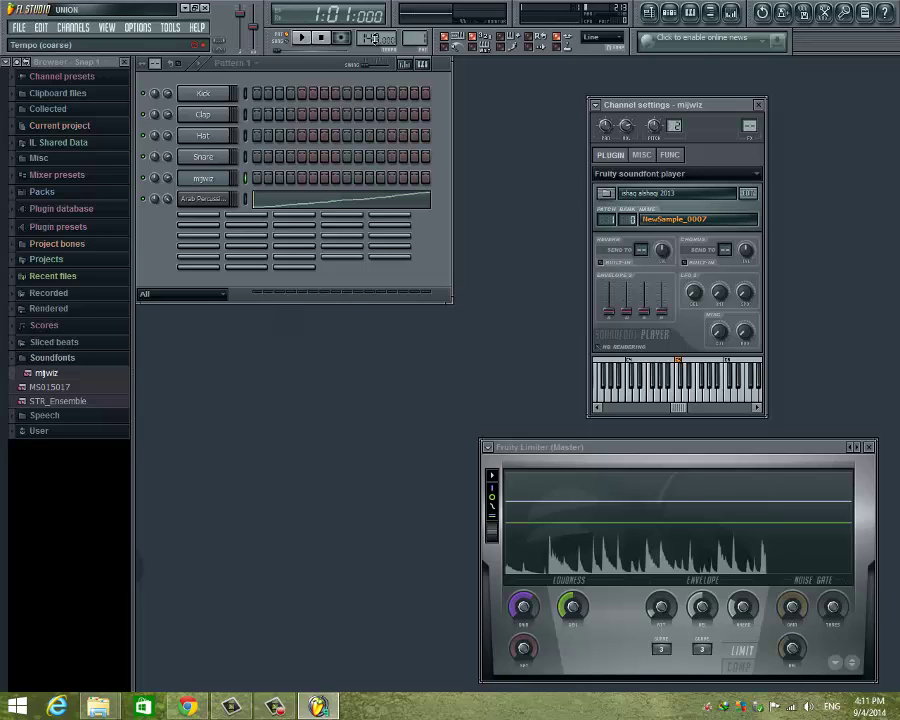
# - Set the project tempo to 105 BPM and play the percussion pattern to check it
pyautogui.moveTo(373, 38); pyautogui.dragTo(385, 126)
pyautogui.press('space')
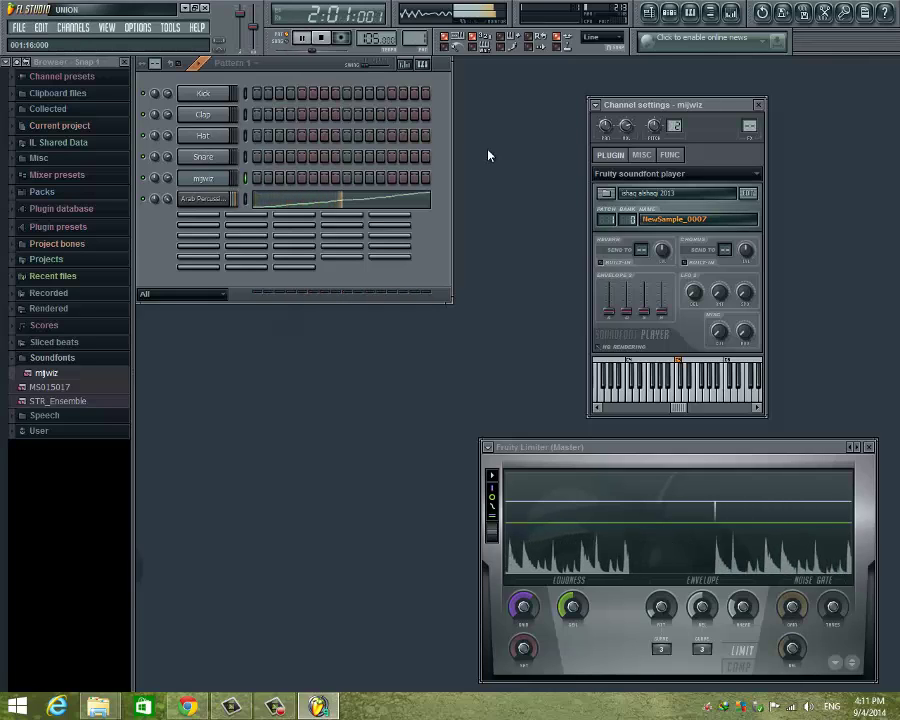
pyautogui.press('space')
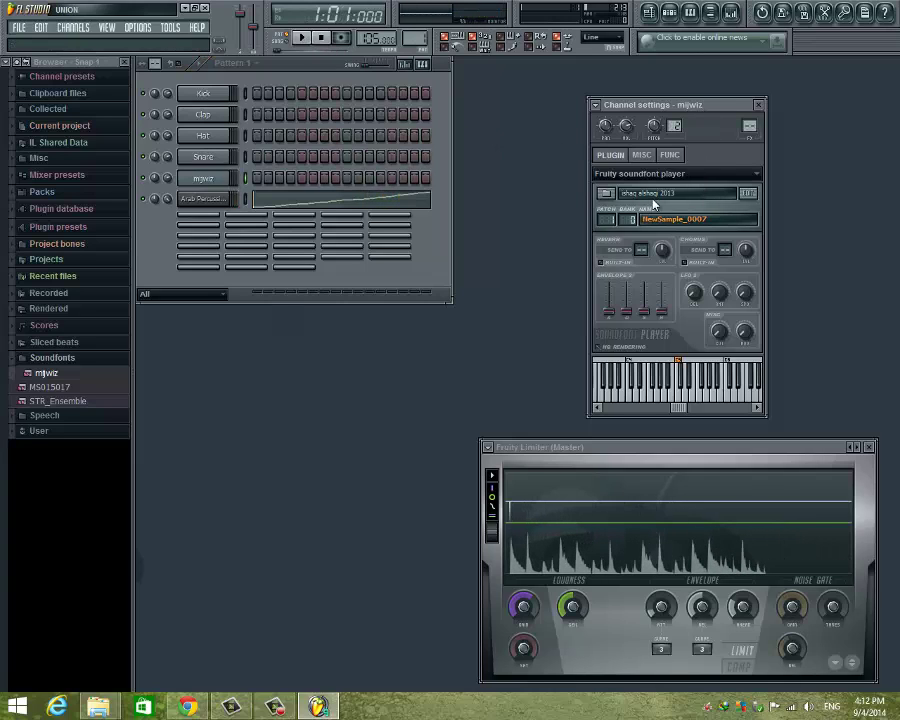
# - Audition several notes of the mijwiz soundfont through the channel's test keyboard and live note input
pyautogui.click(695, 381)
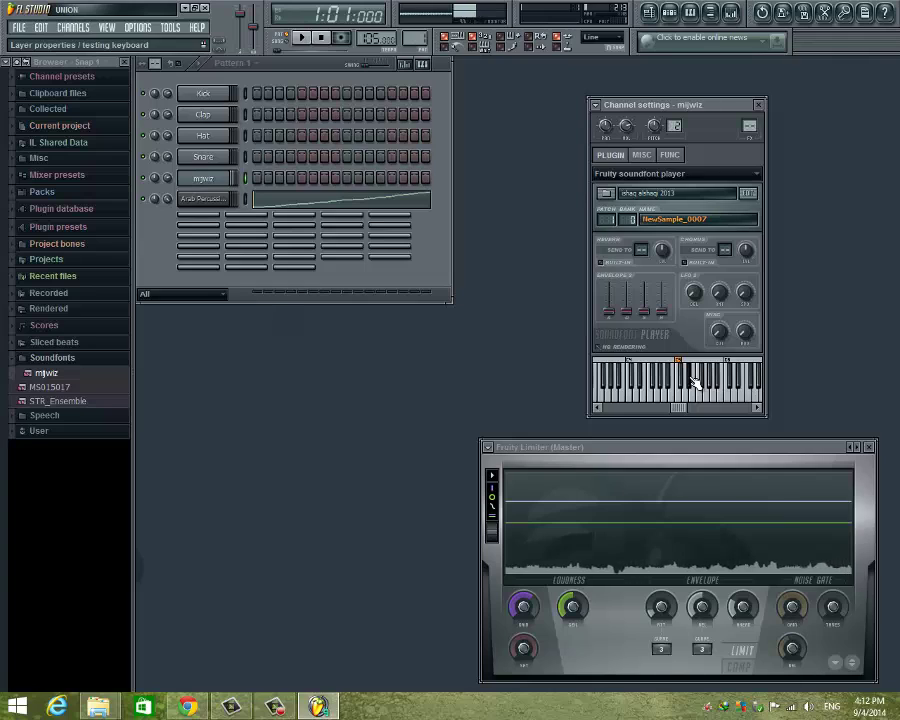
pyautogui.click(695, 381)
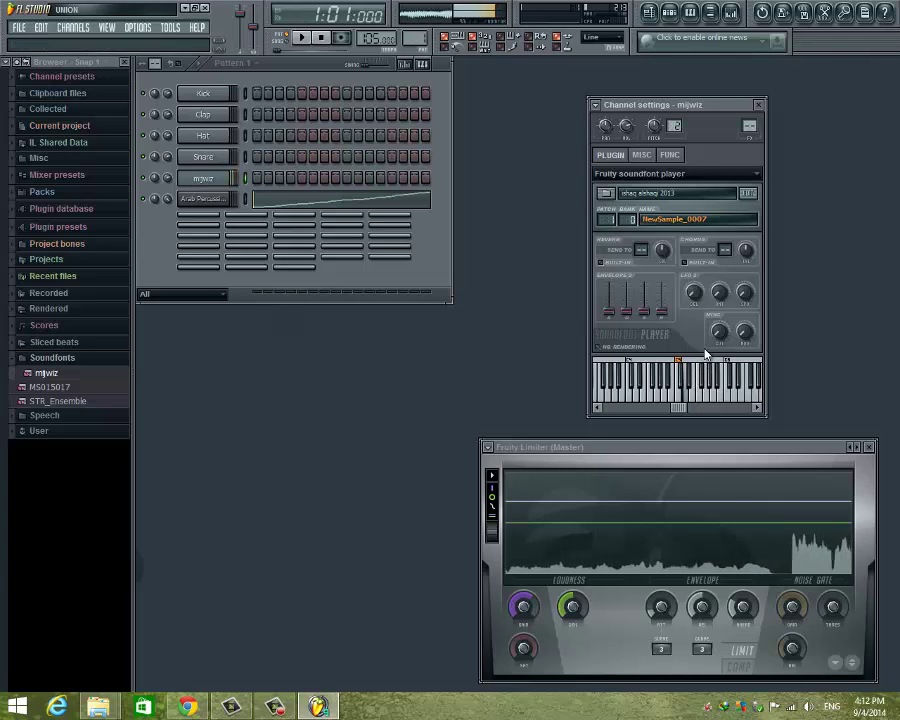
pyautogui.press('e')
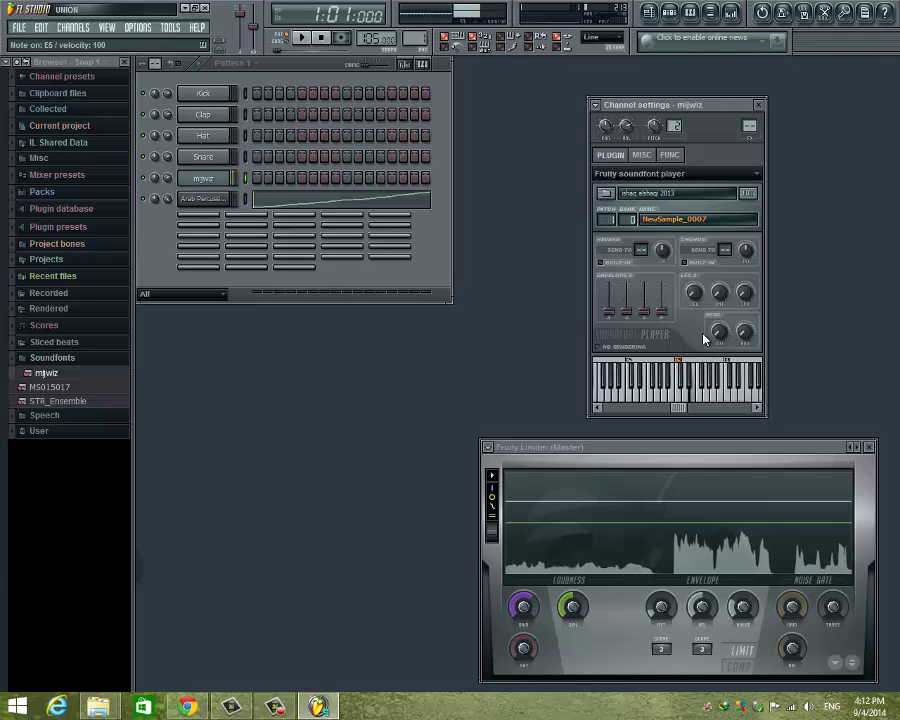
pyautogui.press('d')
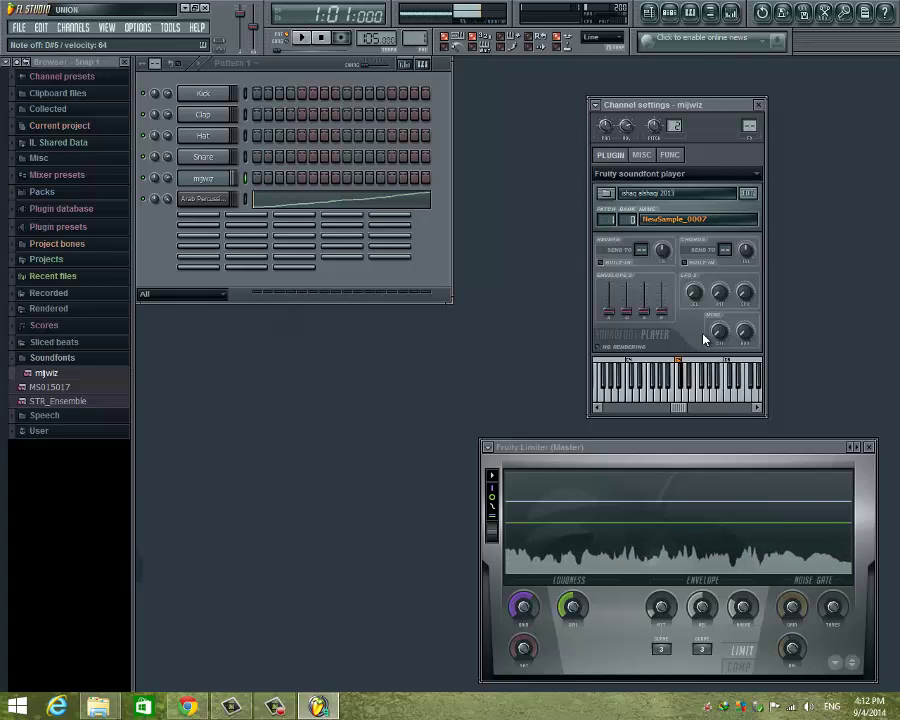
# - Play the percussion pattern with mijwiz notes over it, lower the mijwiz channel volume, and stop playback
pyautogui.press('space')
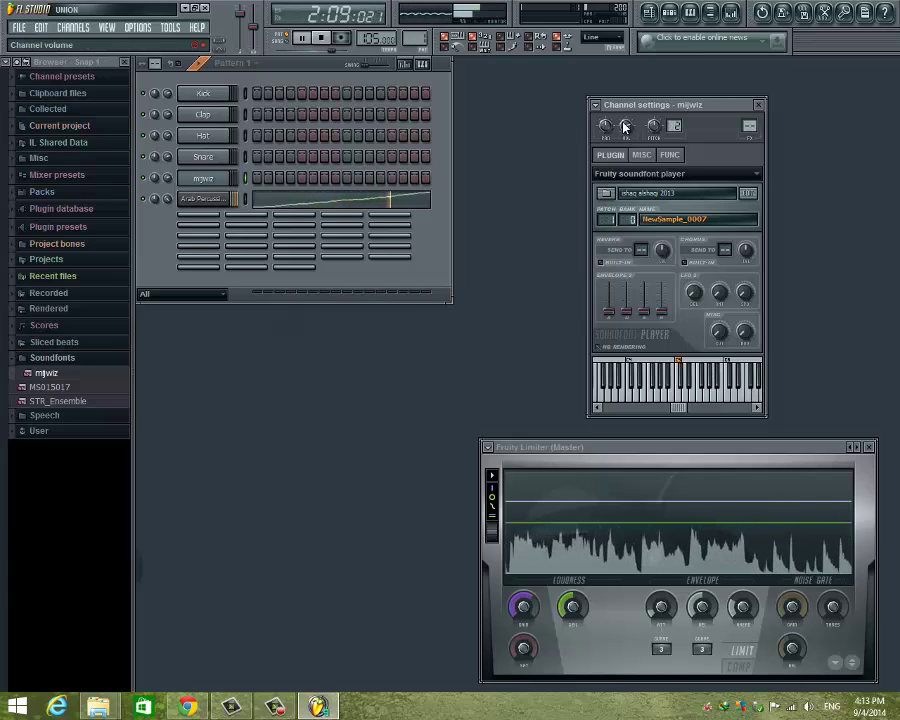
pyautogui.scroll(-3, 627, 122)
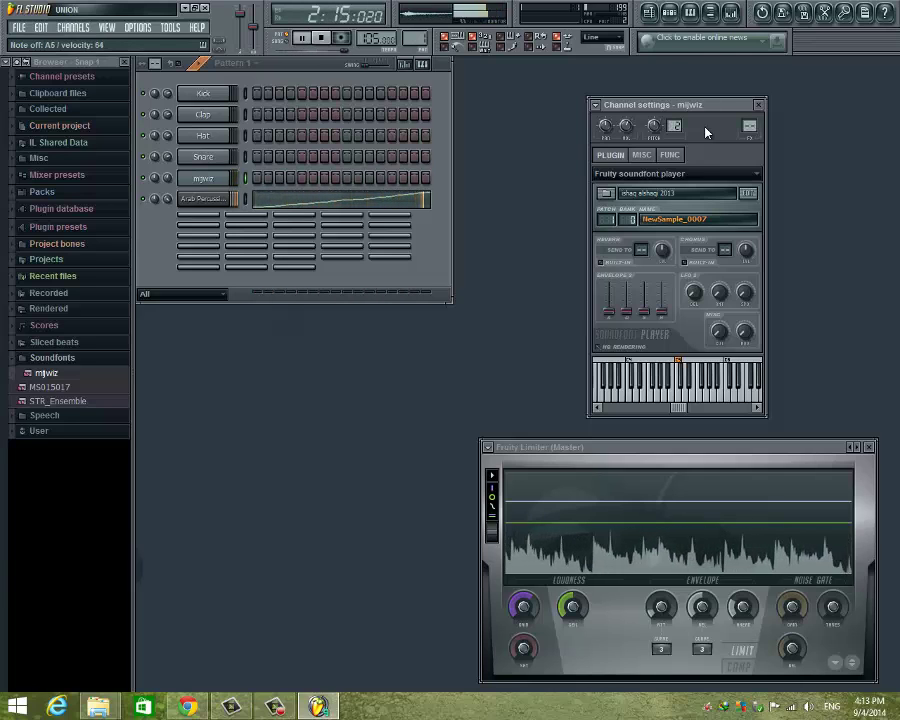
pyautogui.press('space')
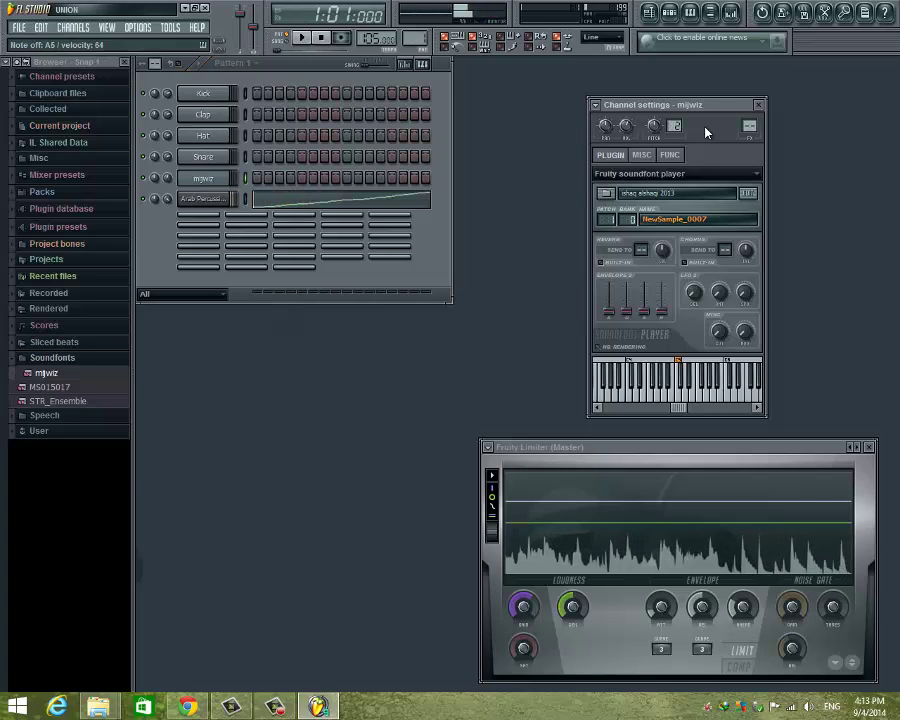